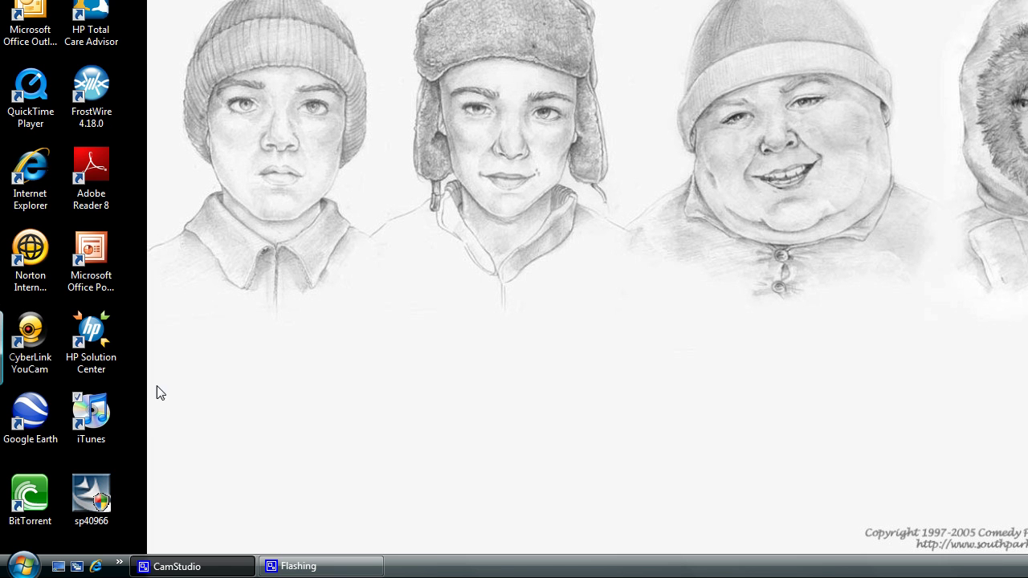
- Start iTunes from the desktop so the Music library opens
left_click(98, 412)
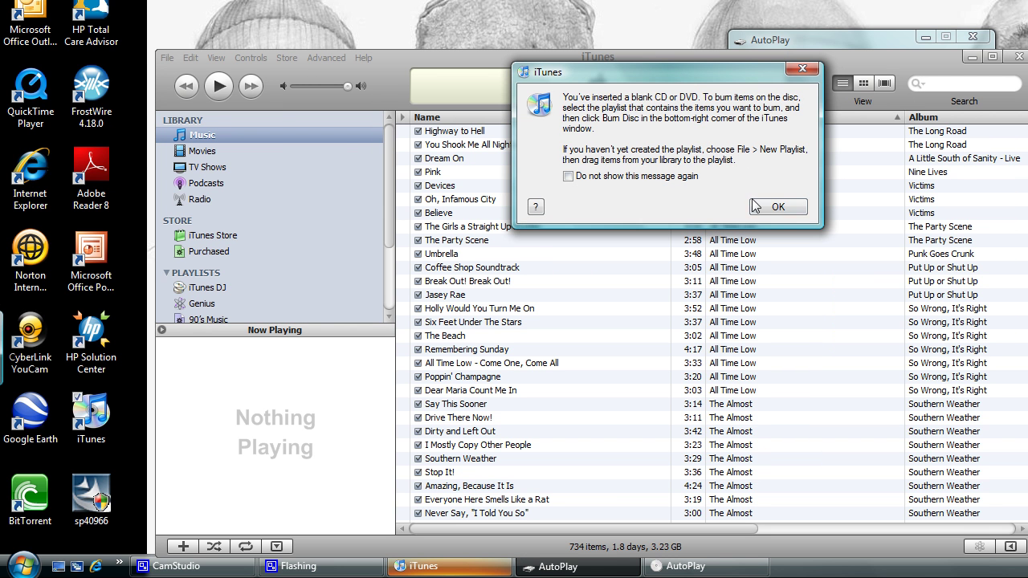
- Dismiss the iTunes blank-disc notice and close the CD Drive (H:) AutoPlay prompt
left_click(776, 208)
left_click(559, 566)
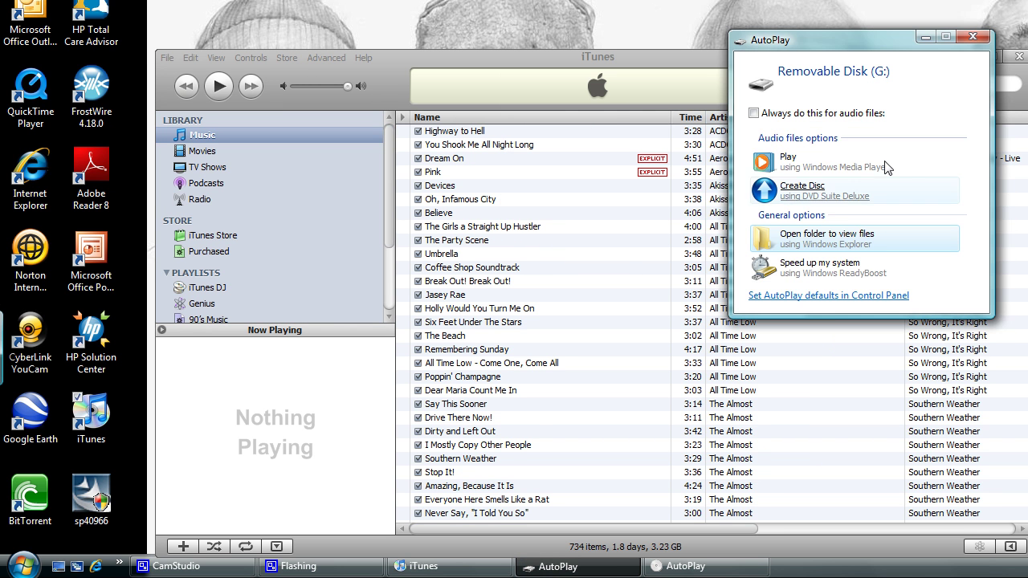
left_click(698, 566)
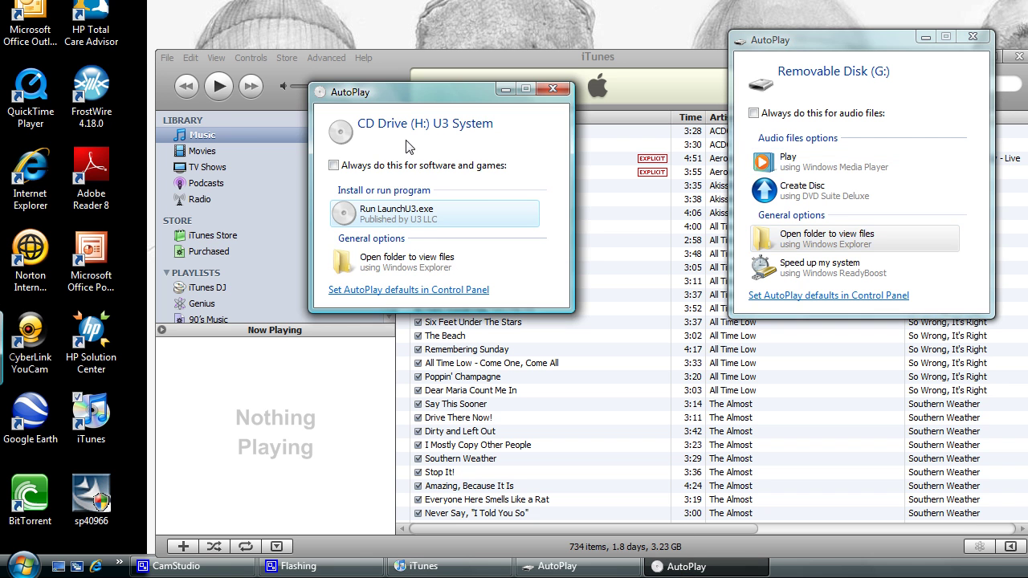
left_click(552, 89)
- Open Removable Disk (G:) in Windows Explorer to view its 15 items
left_click_drag(760, 37, 599, 148)
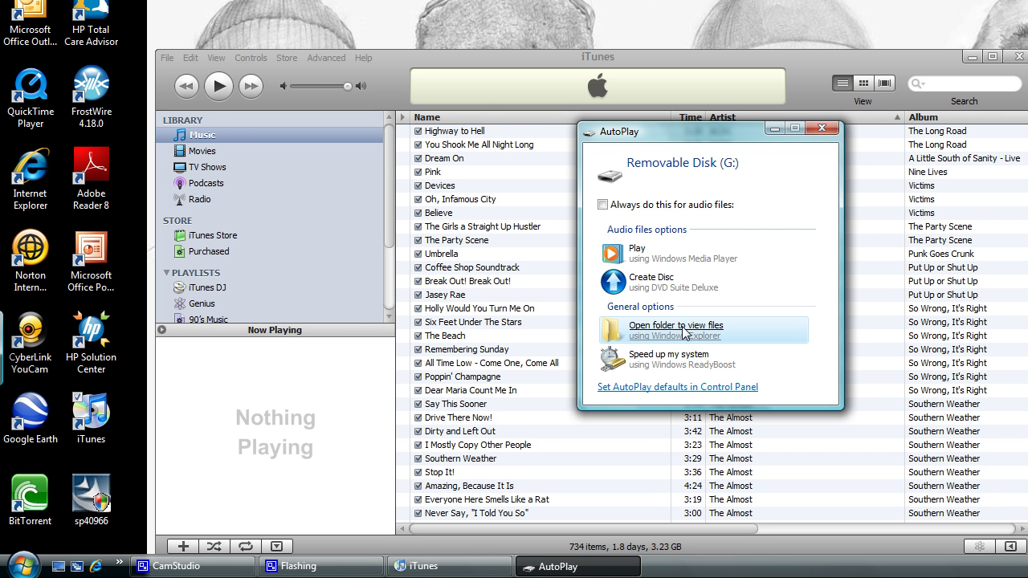
left_click(686, 332)
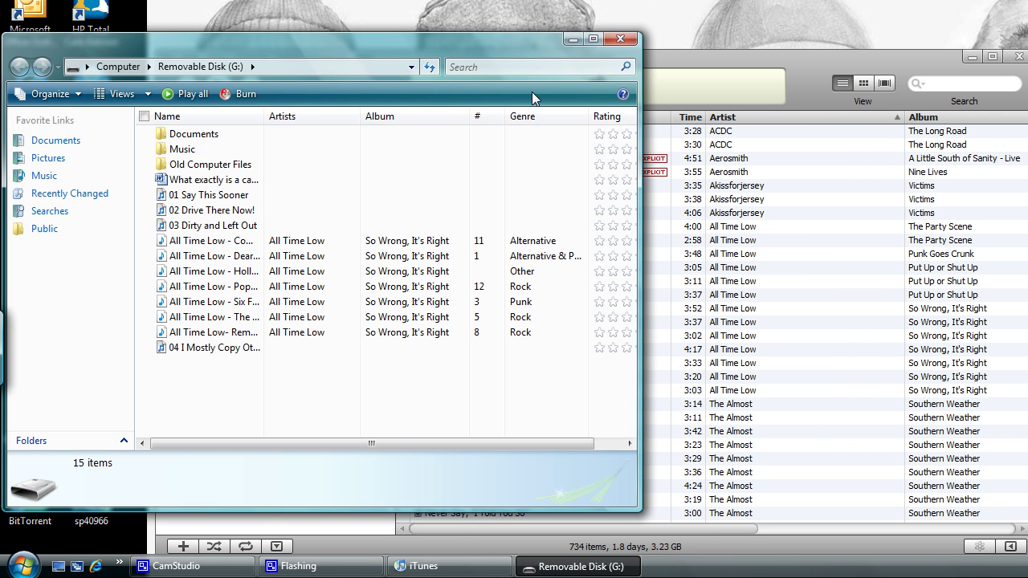
left_click_drag(338, 41, 249, 65)
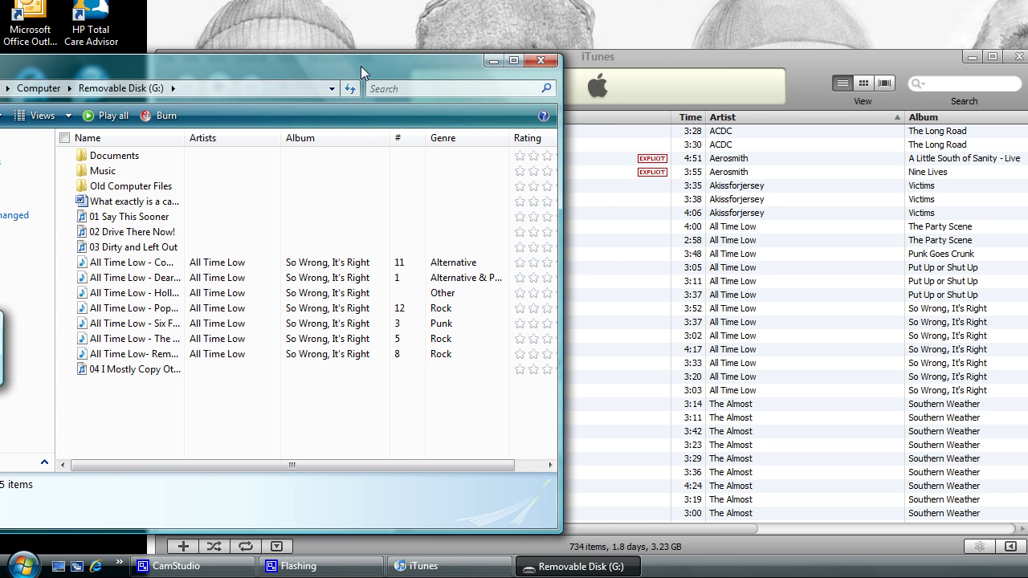
- Back in iTunes, select the nine songs from 'Almost Easy' through 'An Open Letter To NYC'
left_click(633, 57)
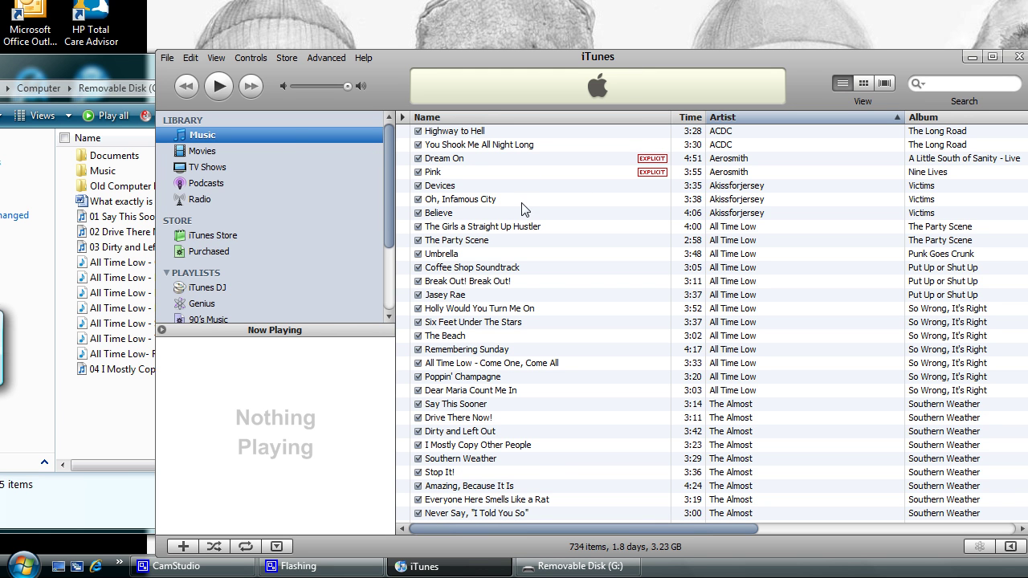
key("ctrl+a")
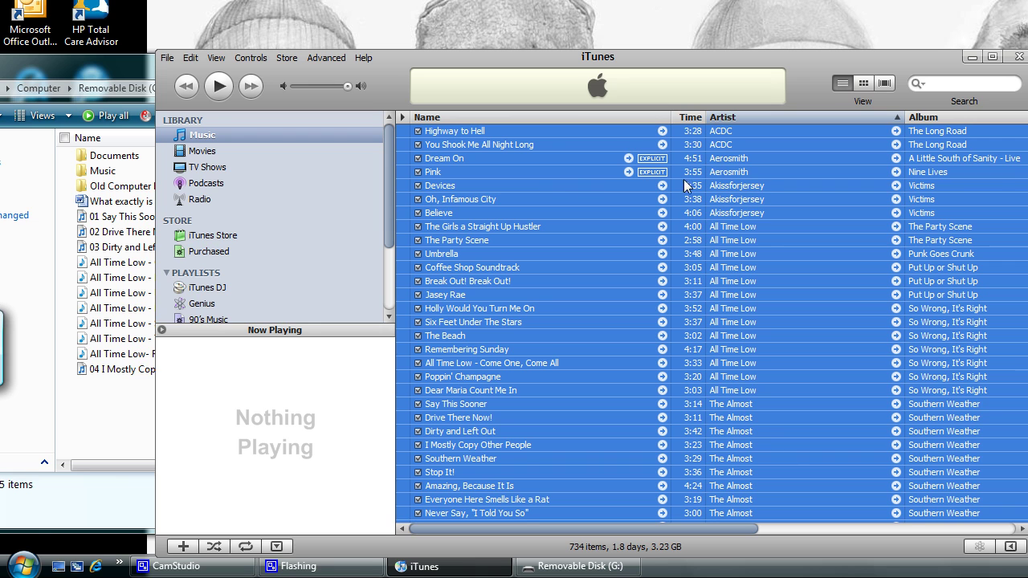
scroll(711, 322, "down", 20)
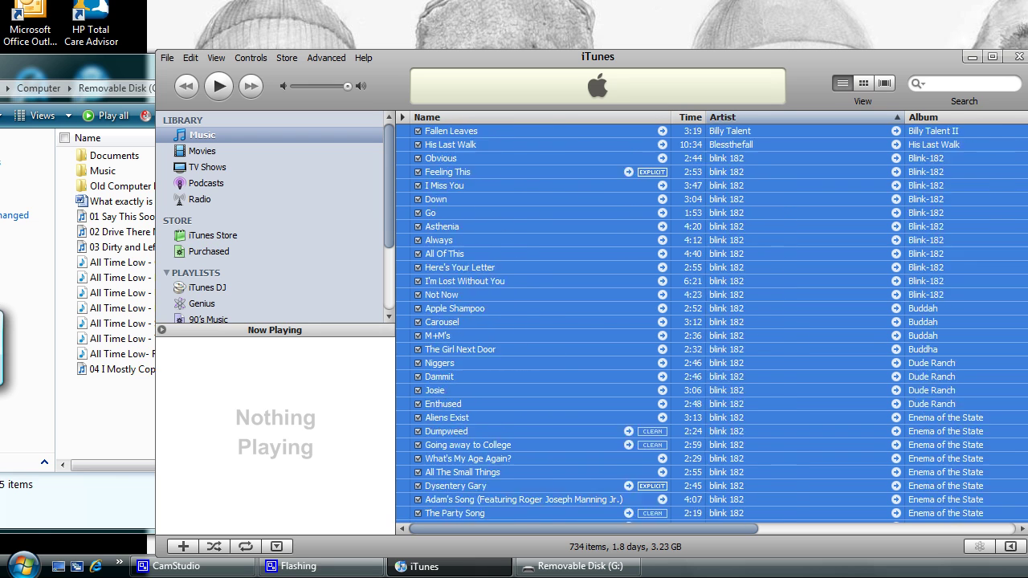
scroll(711, 321, "down", 20)
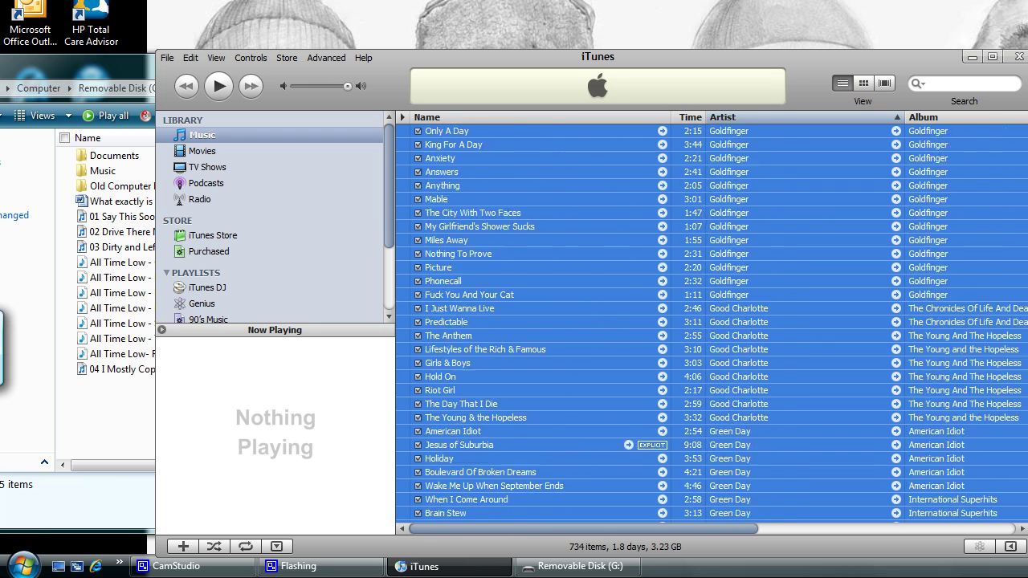
scroll(711, 321, "up", 20)
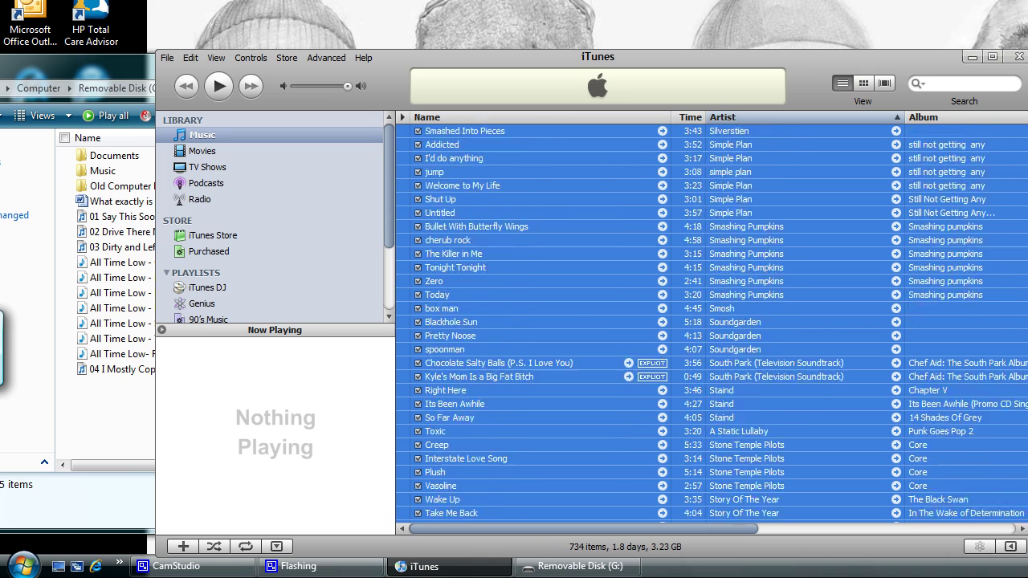
scroll(711, 321, "up", 9)
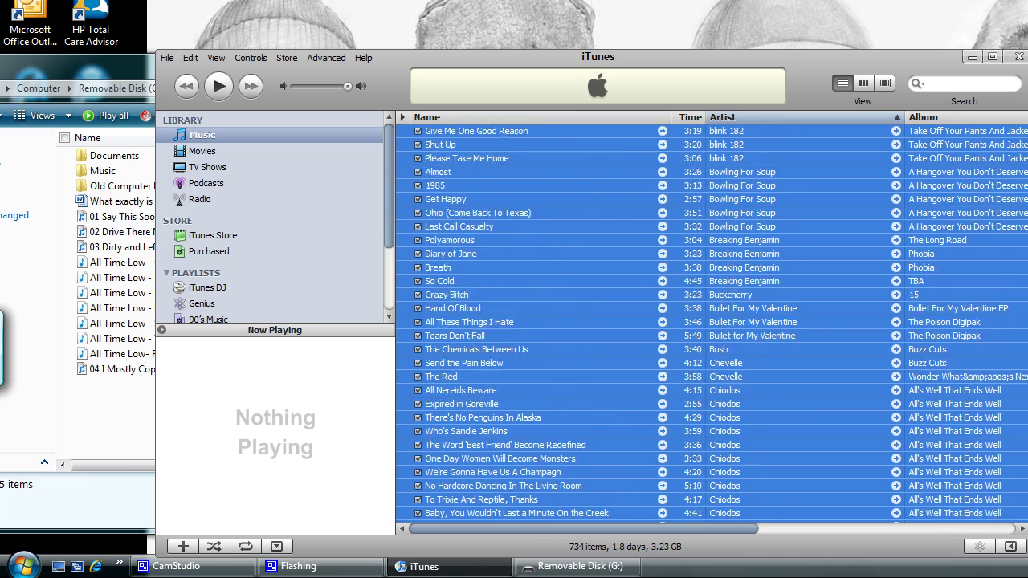
scroll(711, 321, "up", 20)
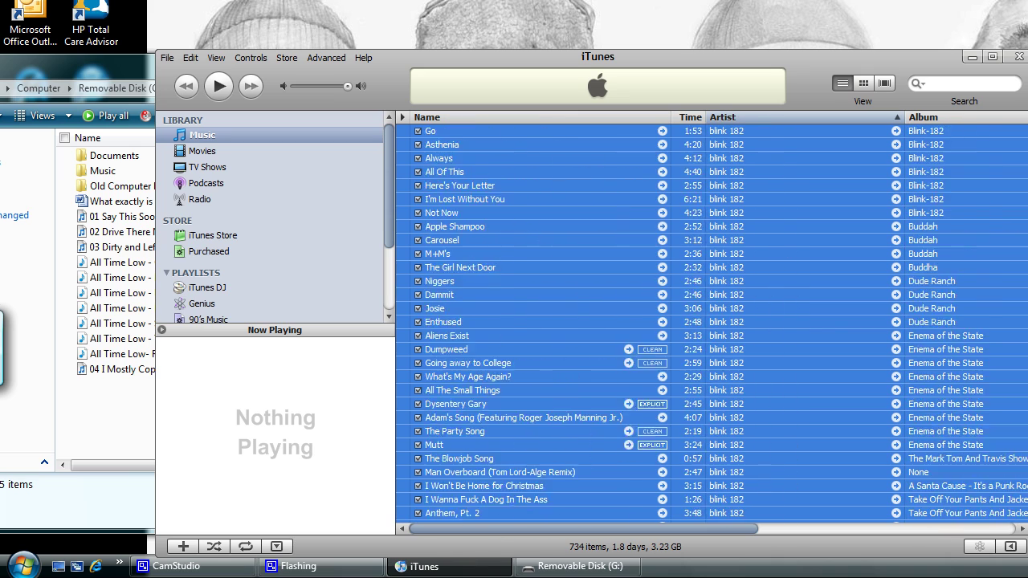
scroll(832, 162, "down", 1)
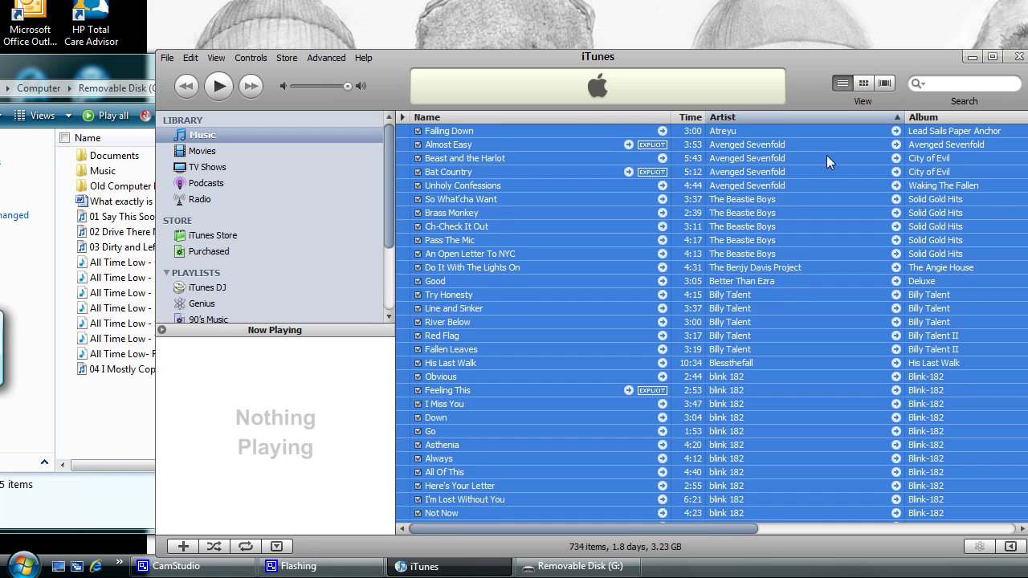
left_click(711, 145)
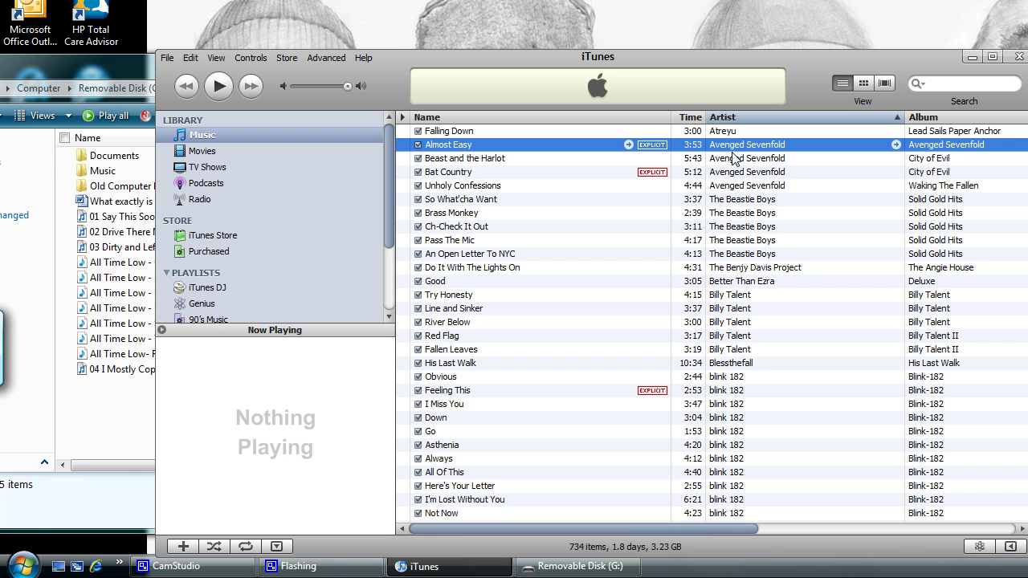
left_click(740, 255, "shift")
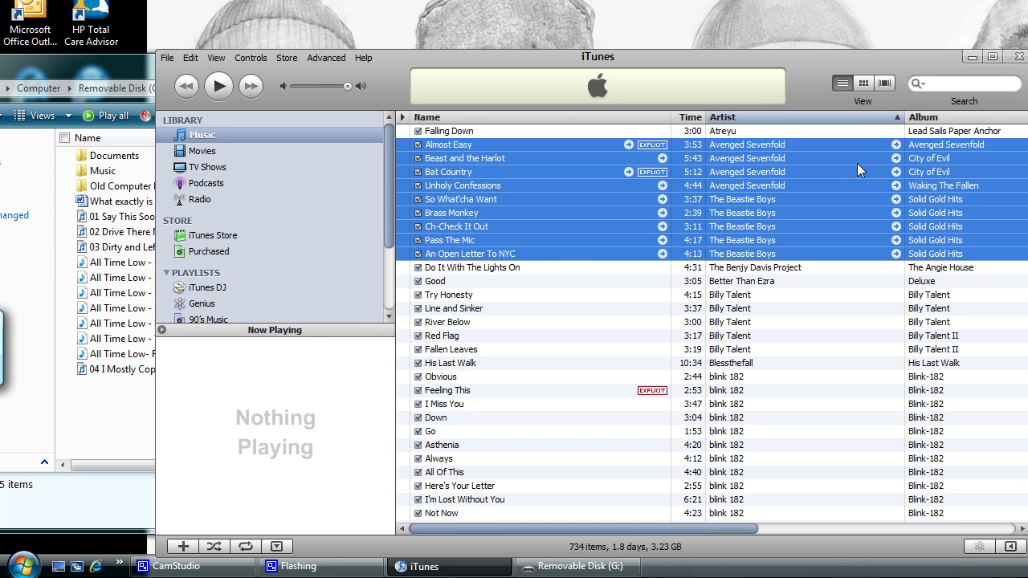
- Copy the nine songs (36.2 MB) onto Removable Disk (G:), then close Explorer and iTunes
left_click_drag(858, 164, 105, 420)
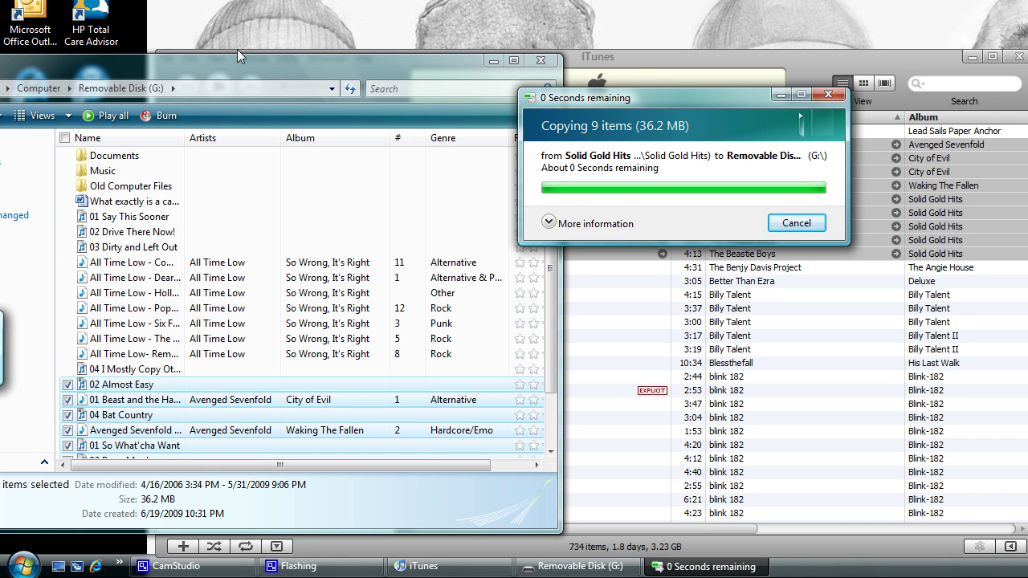
left_click_drag(232, 60, 341, 69)
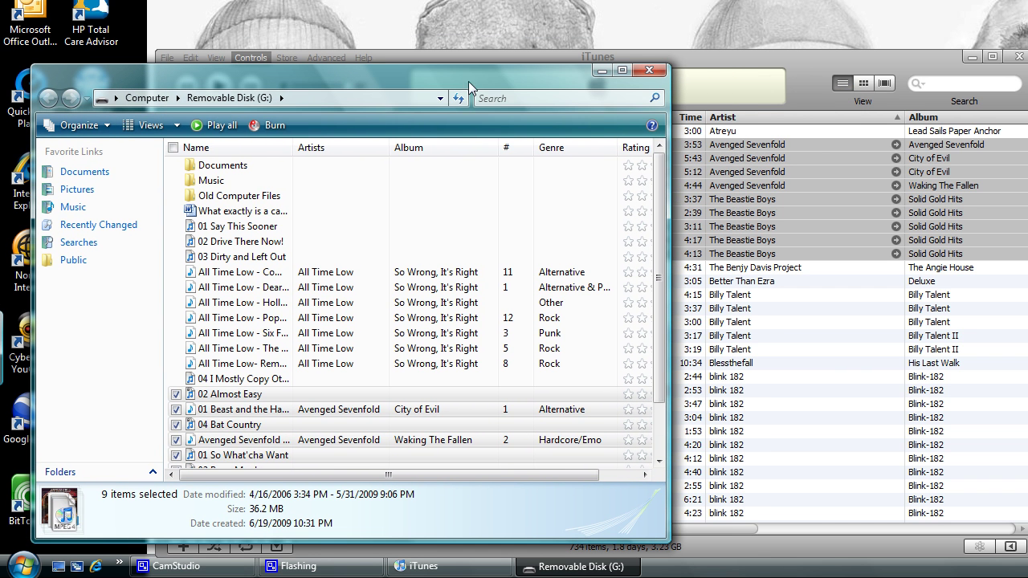
left_click(650, 73)
left_click(1019, 57)
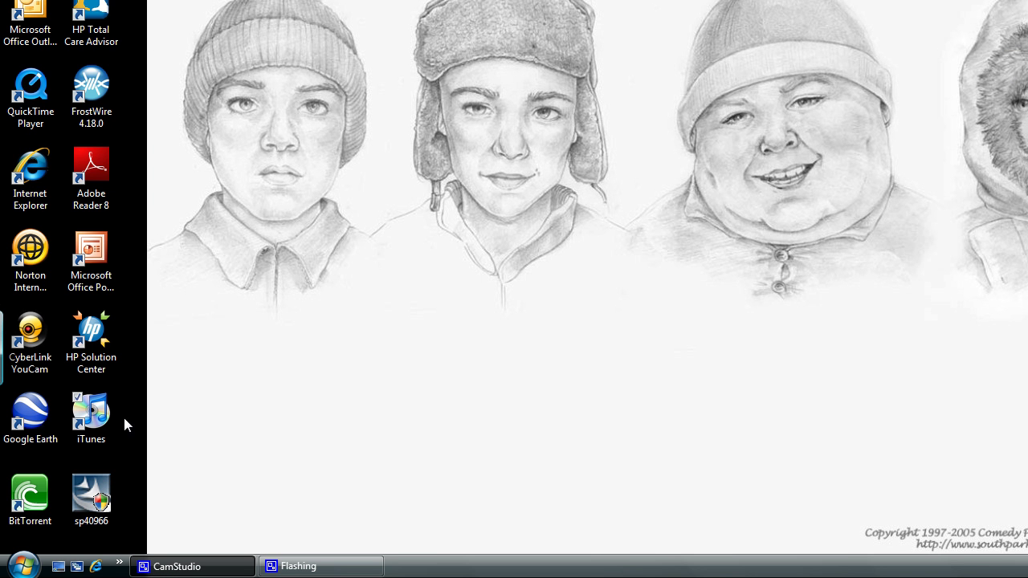
- Relaunch iTunes from its desktop icon, dismiss the burn tip, and go to Start > Computer
left_click(97, 423)
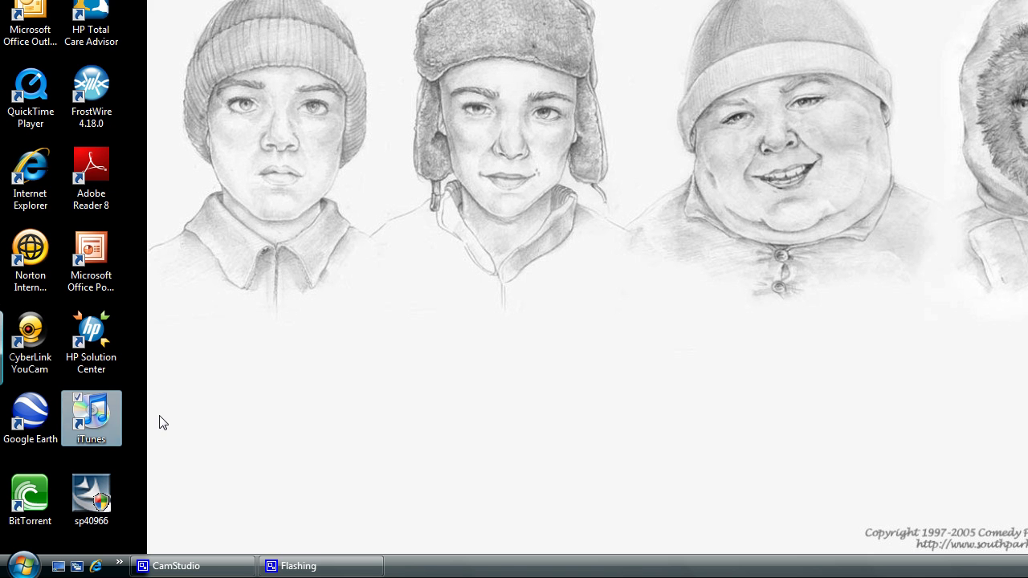
double_click(84, 422)
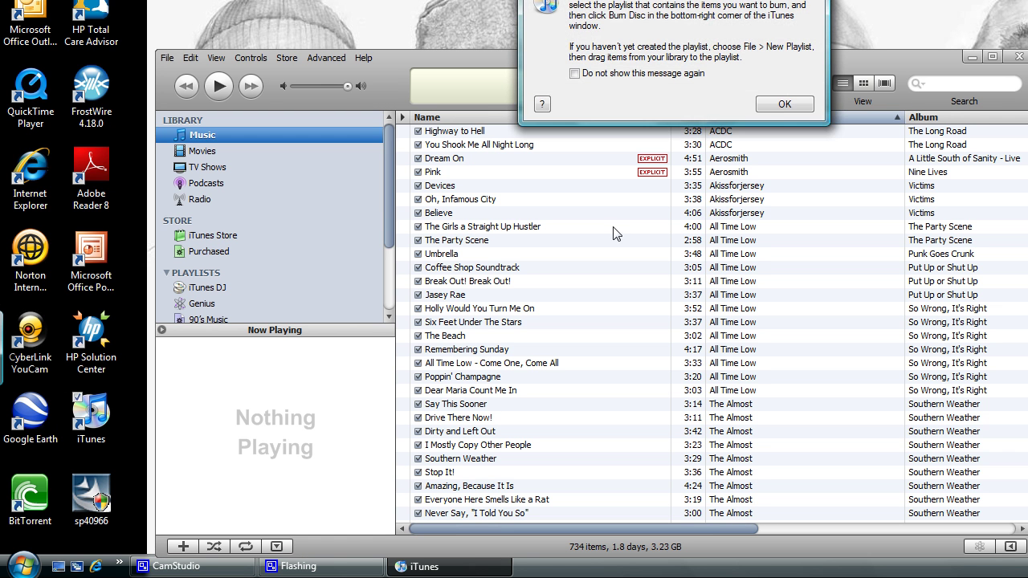
left_click(780, 103)
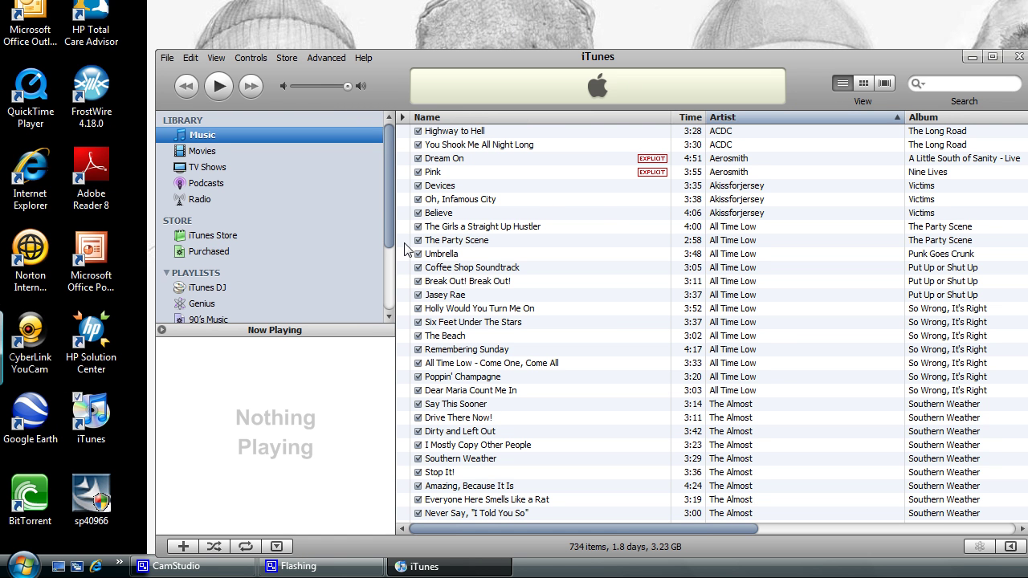
left_click(37, 570)
- Open Removable Disk (G:) from the Computer window, positioned over iTunes
left_click(293, 335)
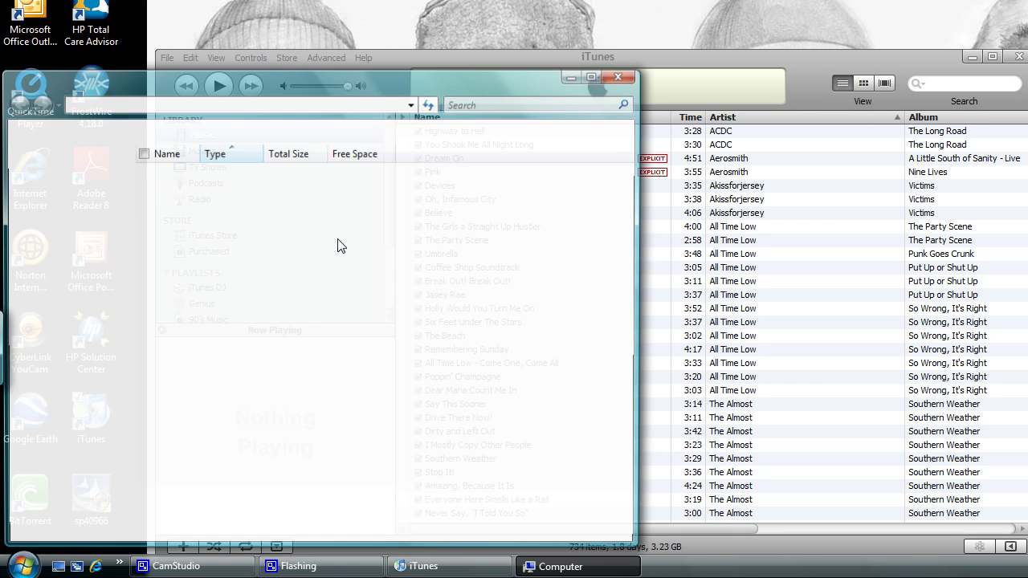
double_click(227, 307)
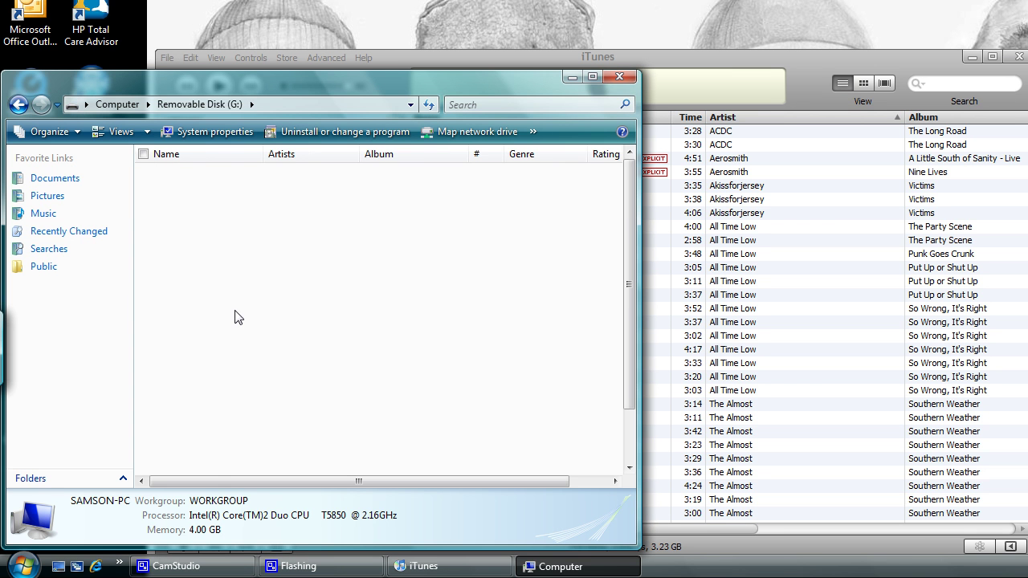
left_click_drag(331, 78, 252, 52)
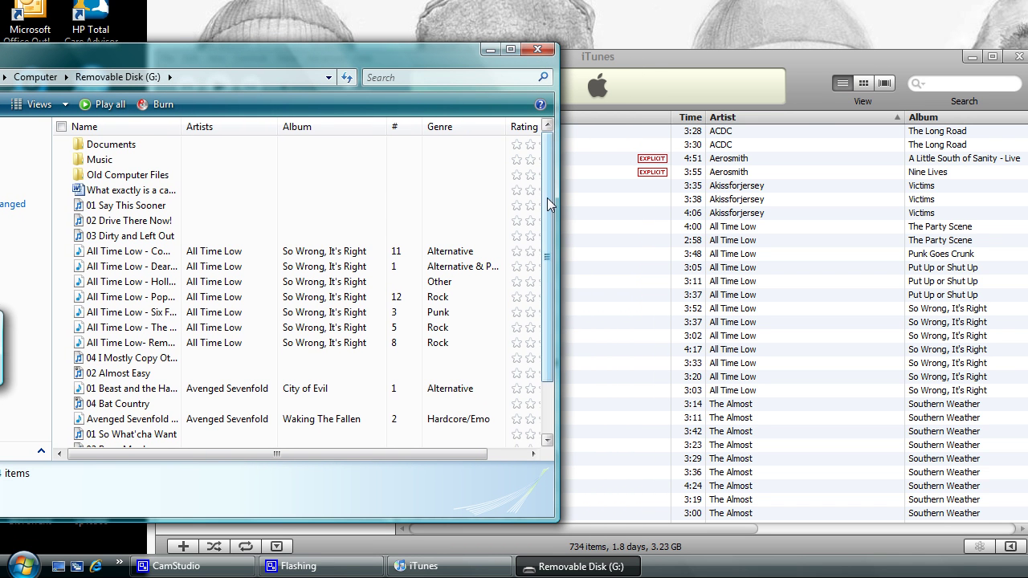
left_click_drag(547, 198, 543, 265)
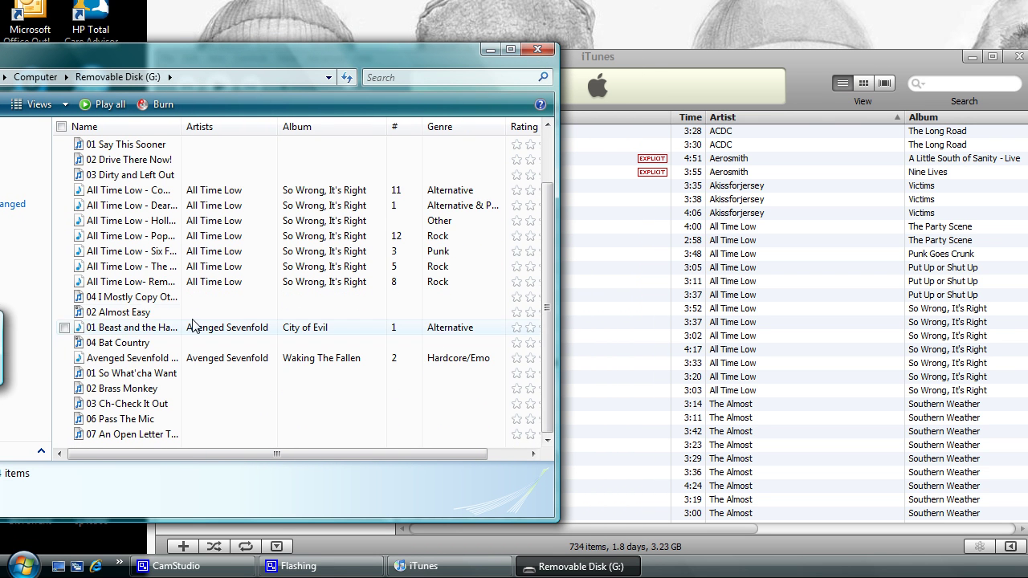
- Drag the eight songs from '01 Beast and the Harlot' onward into the iTunes library
left_click(216, 302)
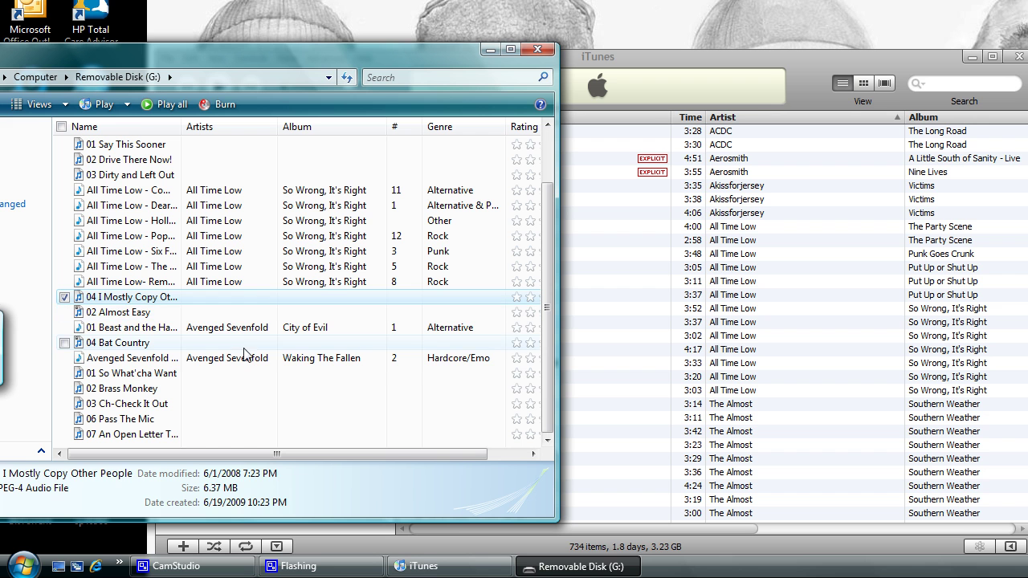
left_click(243, 329)
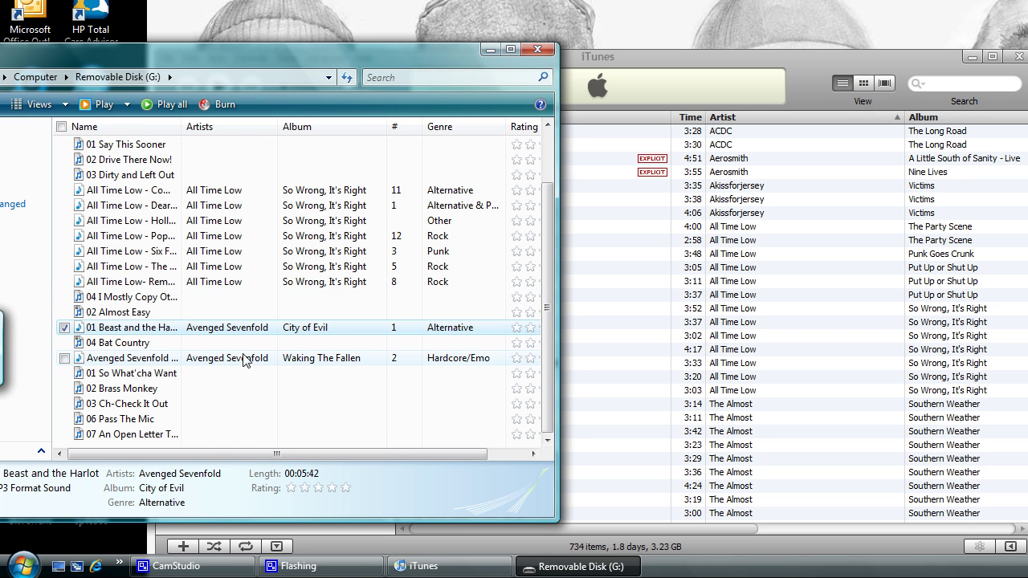
left_click(252, 432, "shift")
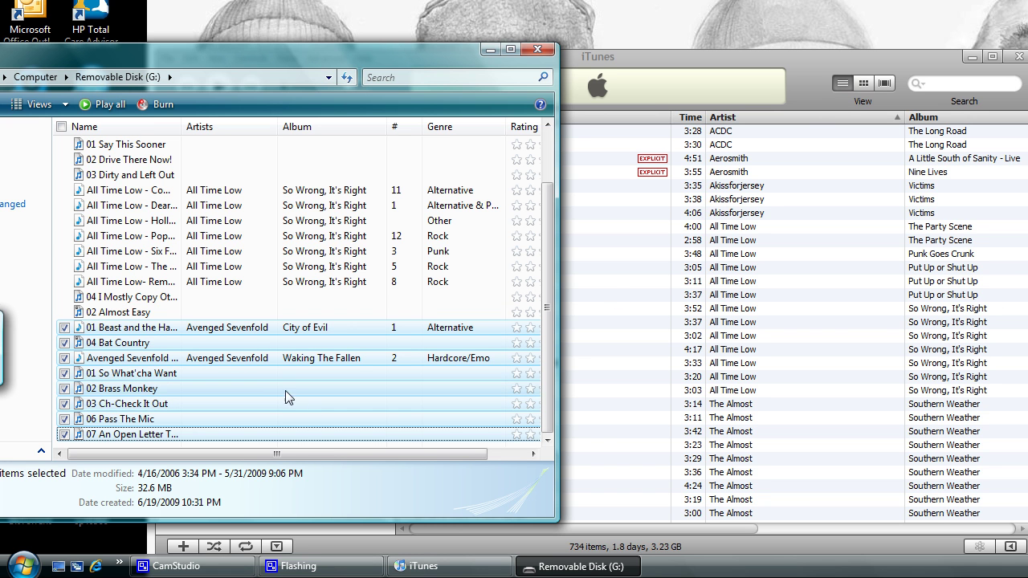
left_click(255, 385)
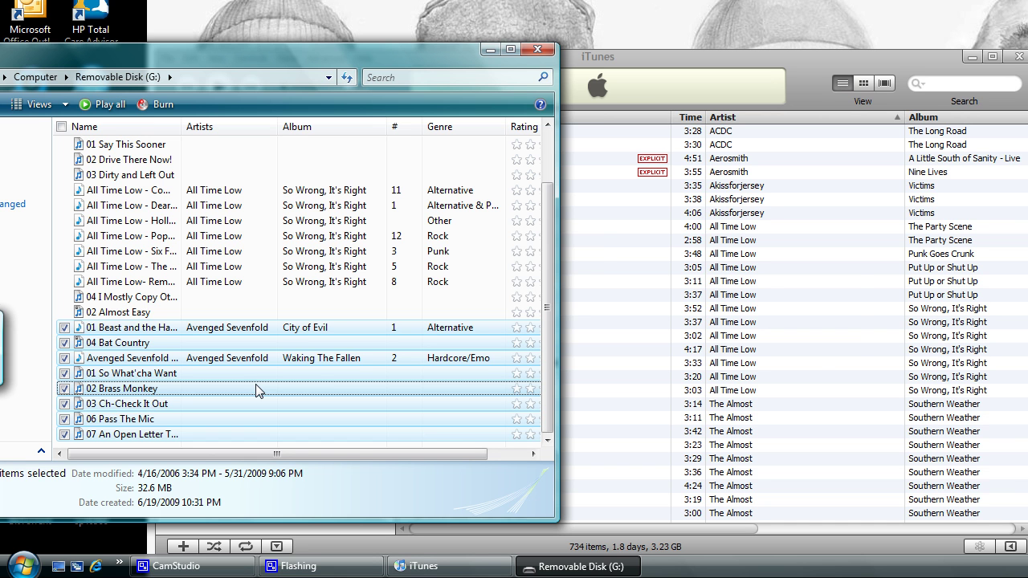
left_click_drag(256, 389, 289, 353)
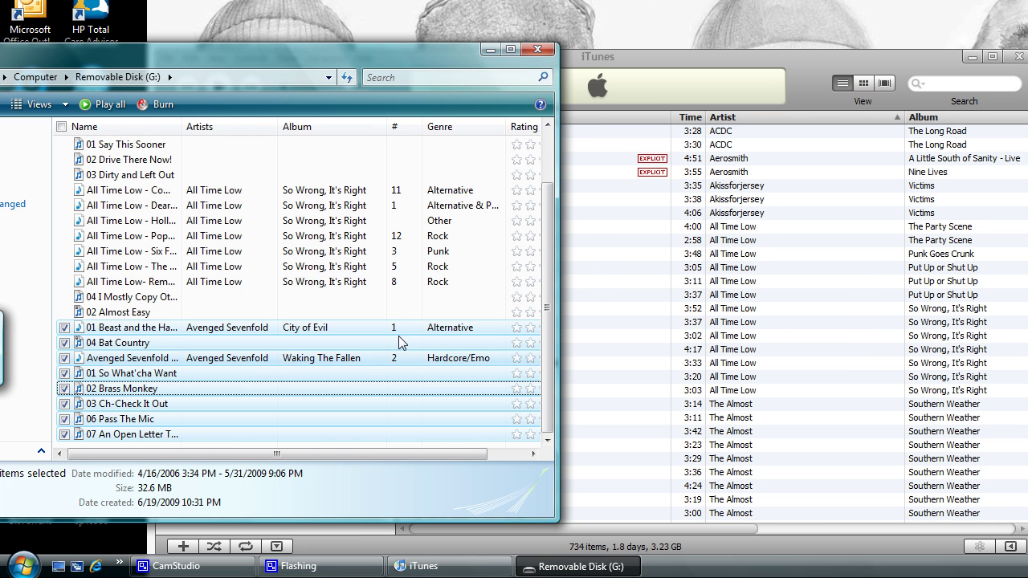
- Close the USB drive window and check Consolidate Library… under iTunes File > Library
left_click(537, 49)
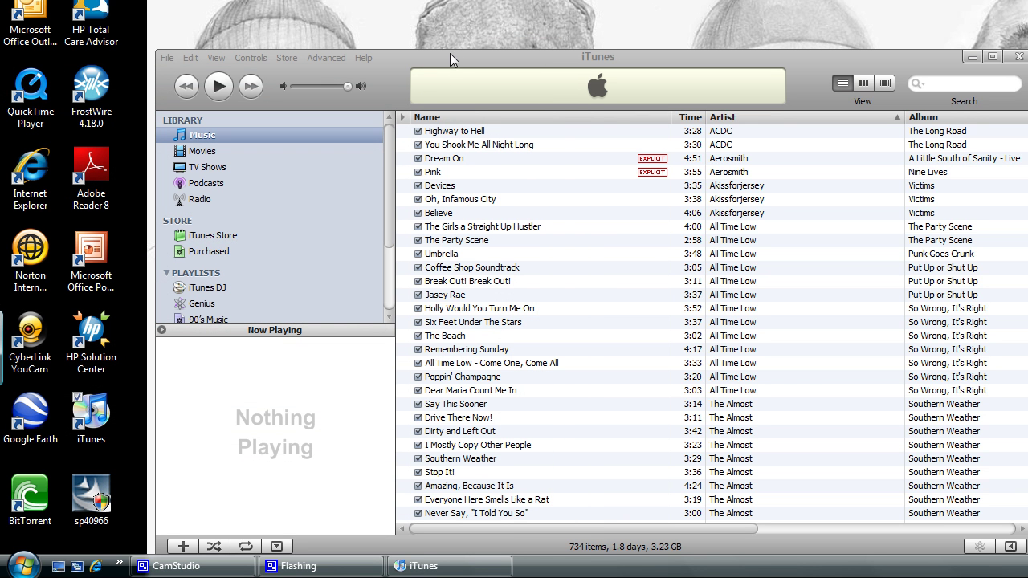
left_click(451, 54)
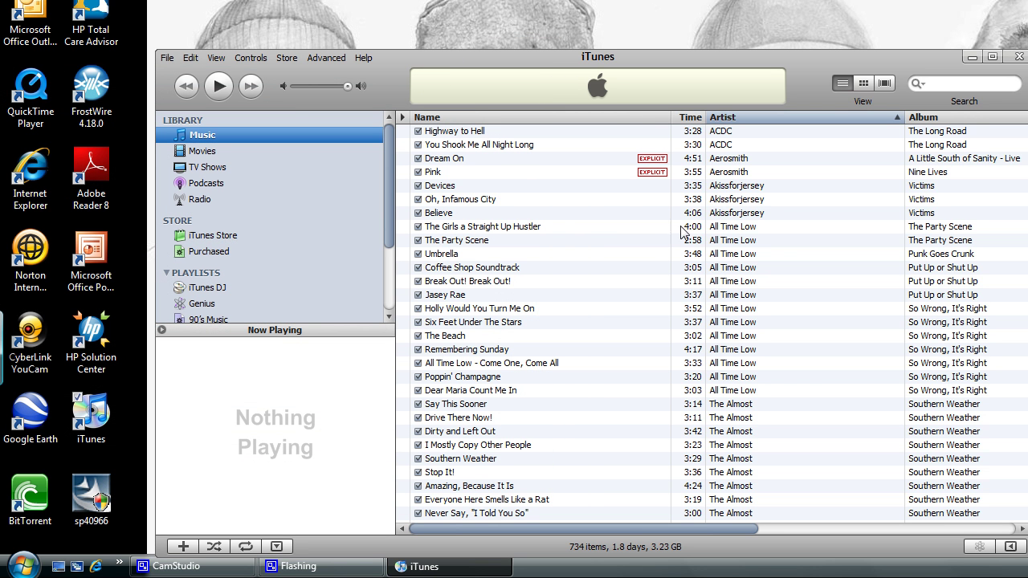
left_click(174, 60)
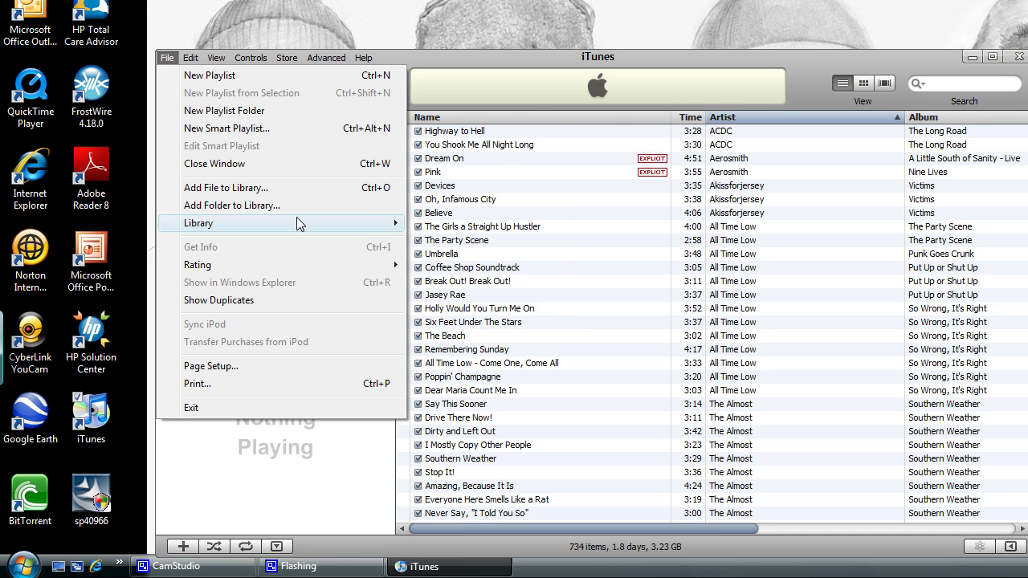
mouse_move(330, 224)
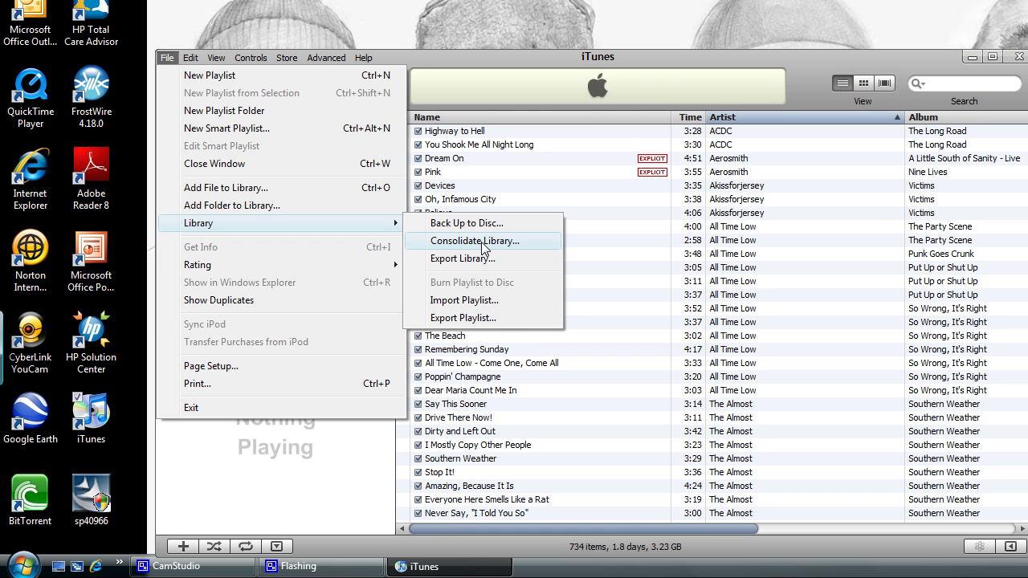
left_click(797, 65)
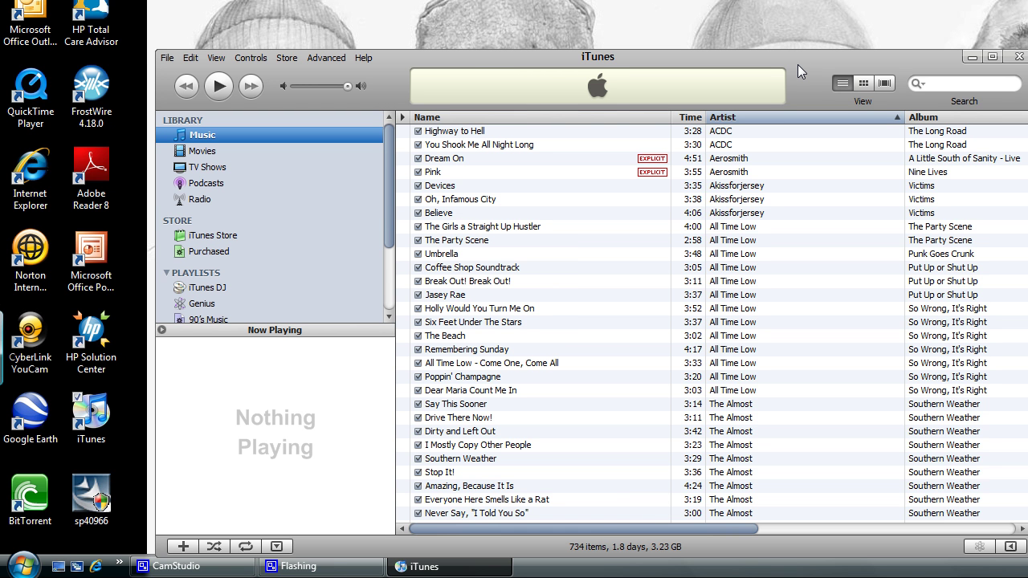